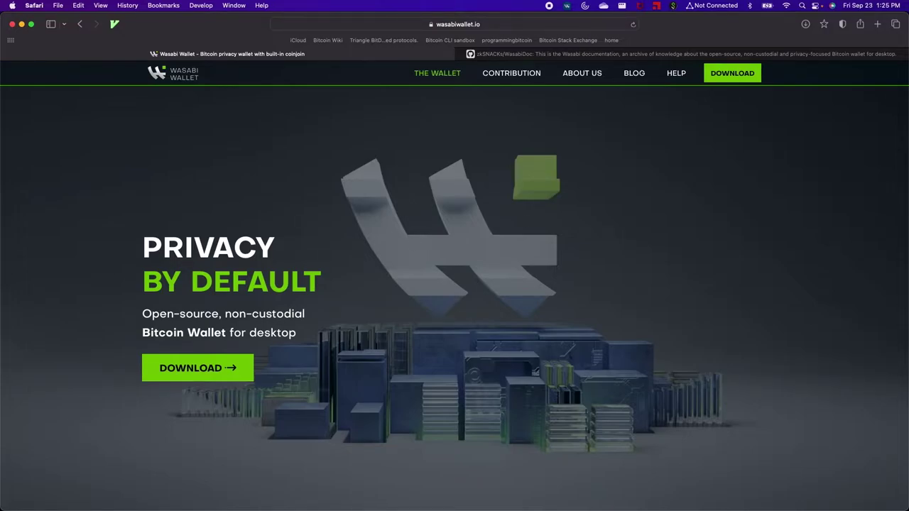
- Open Finder, drag Wasabi Wallet into Applications, and close the disk image and Downloads windows
key(super+space)
text(finder)
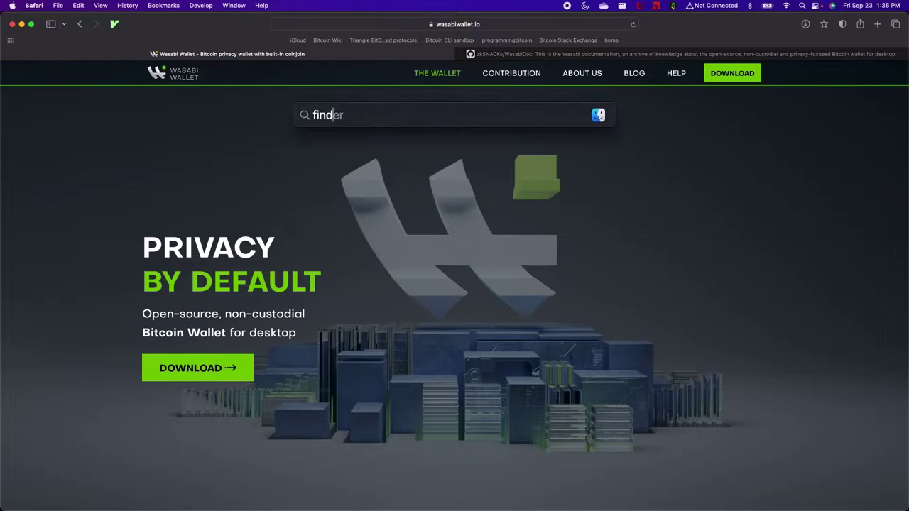
key(Return)
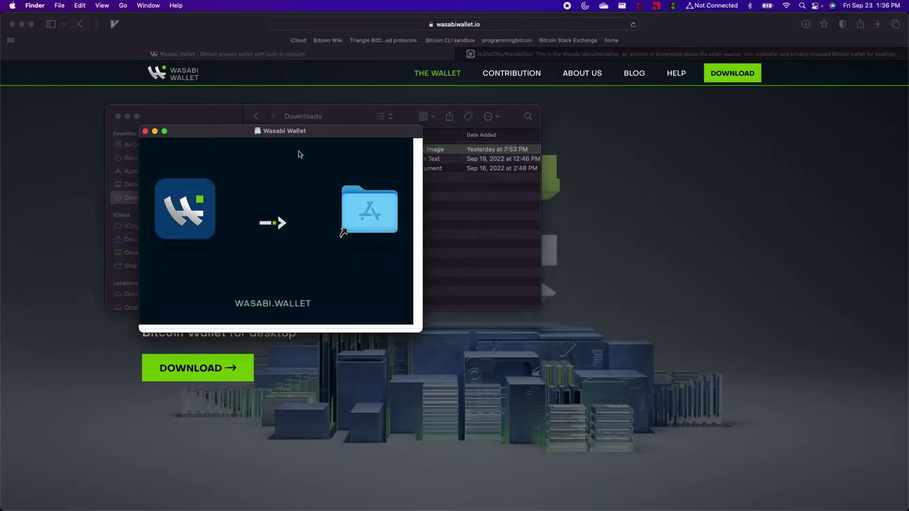
drag(191, 212, 378, 204)
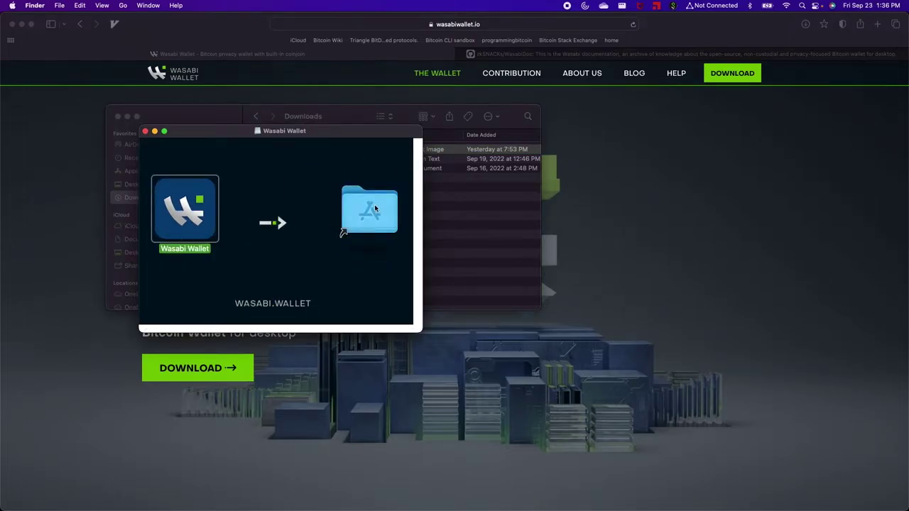
click(145, 131)
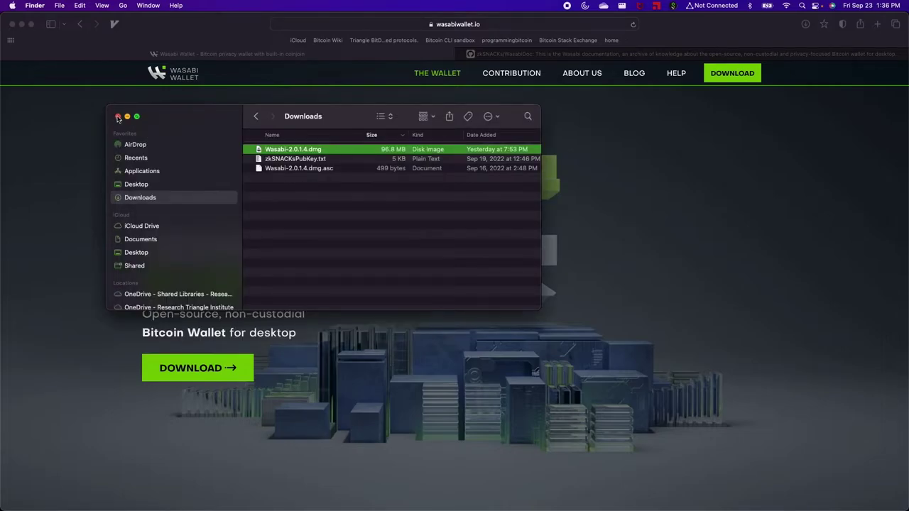
click(118, 117)
- Launch the installed Wasabi Wallet app from Spotlight
key(super+space)
text(was)
key(Return)
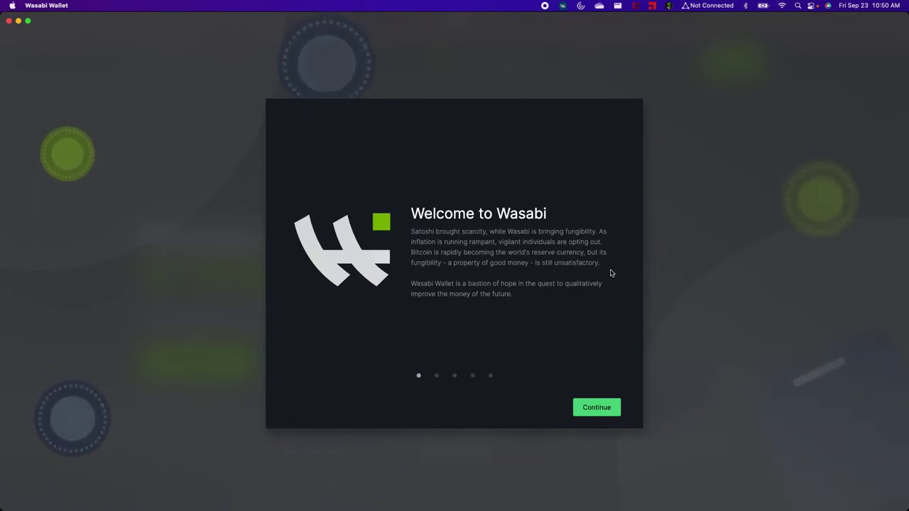
- Advance through the welcome page and the introduction pages, including Open-Source, to Add Wallet
click(586, 410)
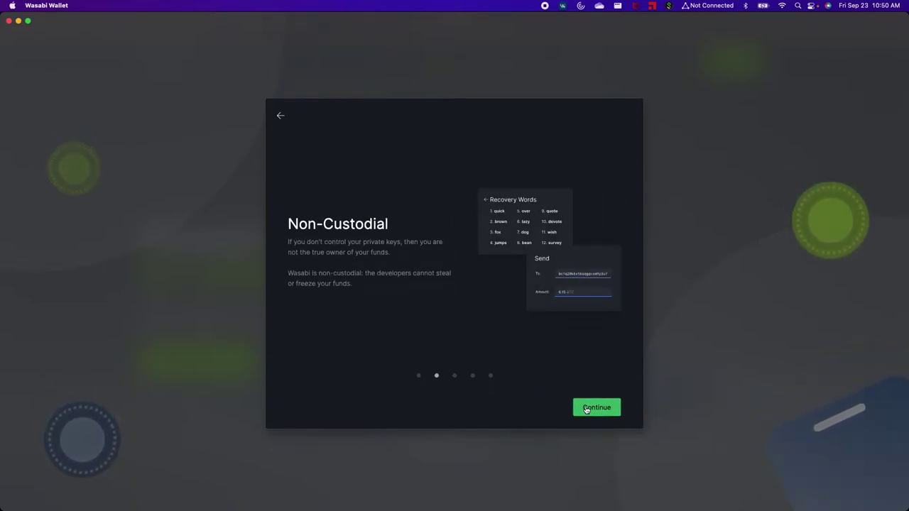
click(593, 407)
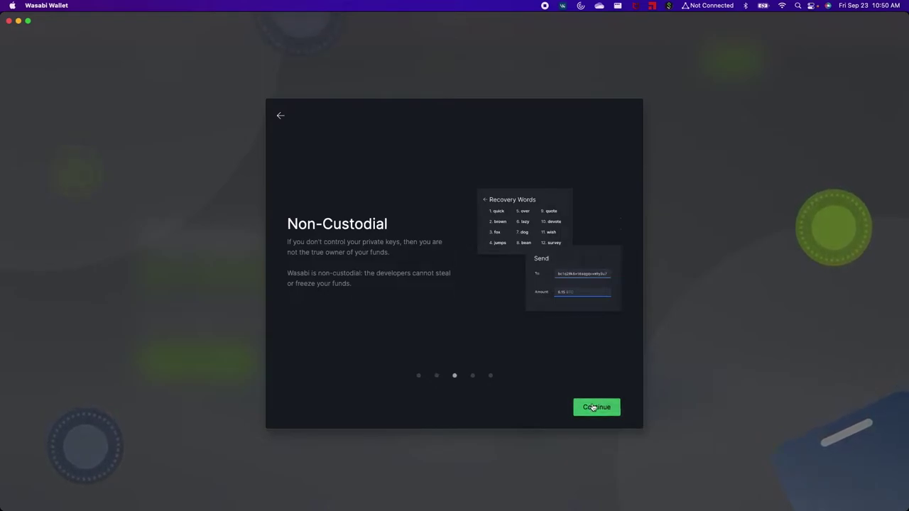
click(593, 407)
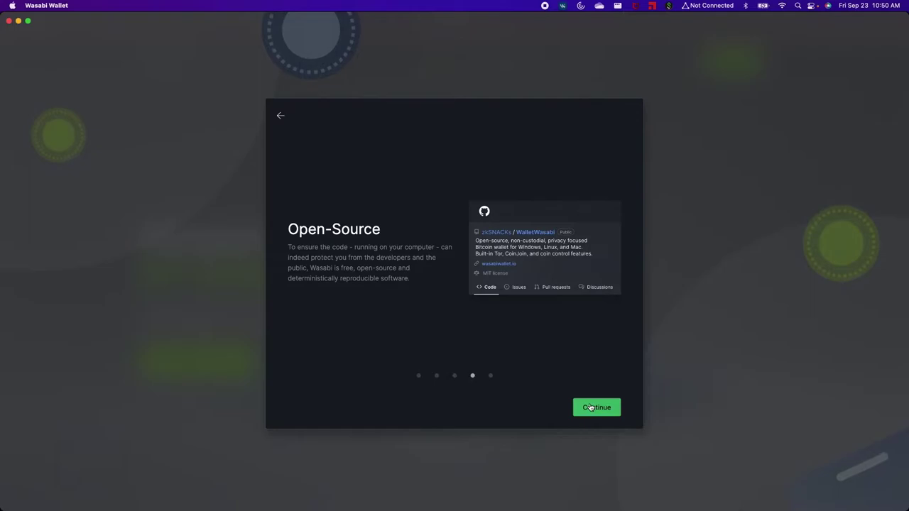
click(590, 407)
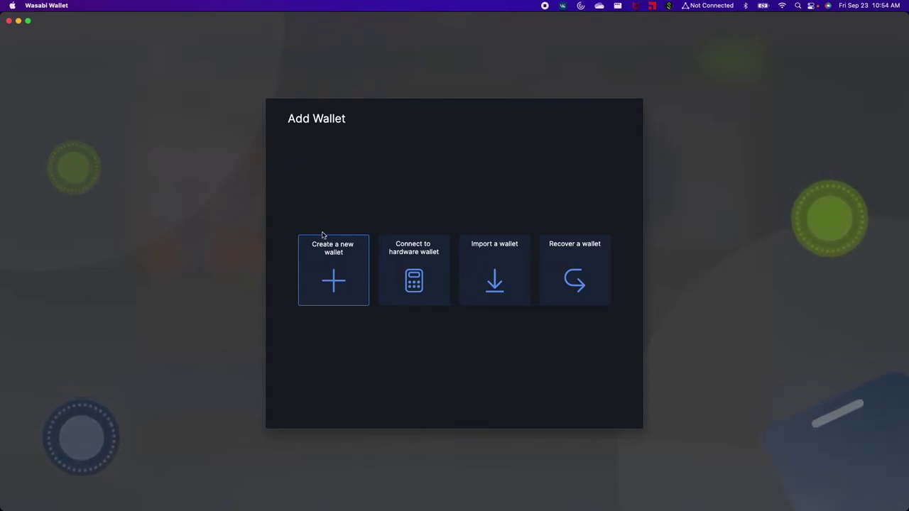
- Choose to create a new wallet and name it 'Wallet Test1'
click(330, 254)
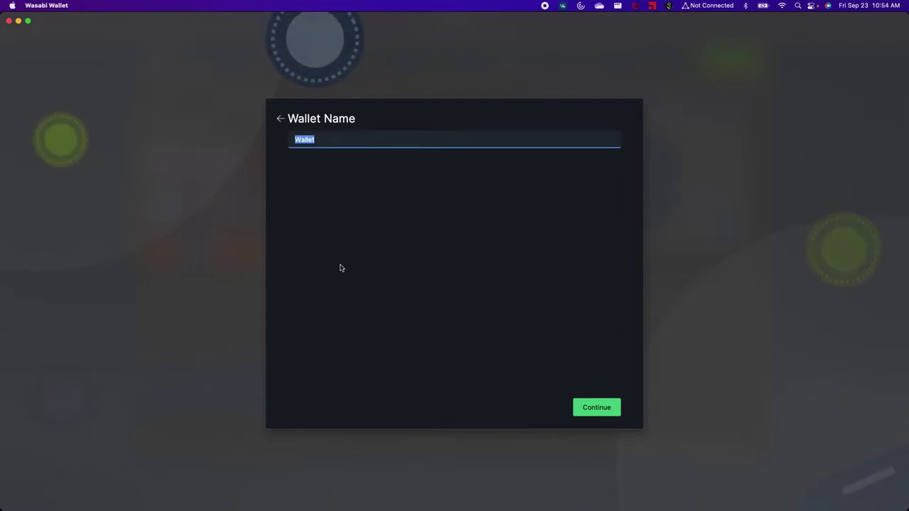
text(Te)
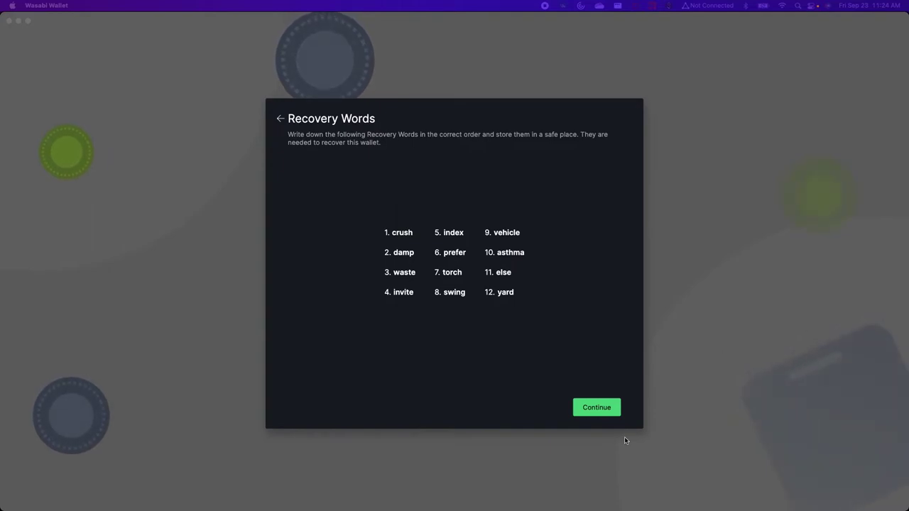
- Continue past the displayed twelve recovery words to the Confirm Recovery Words step
click(598, 406)
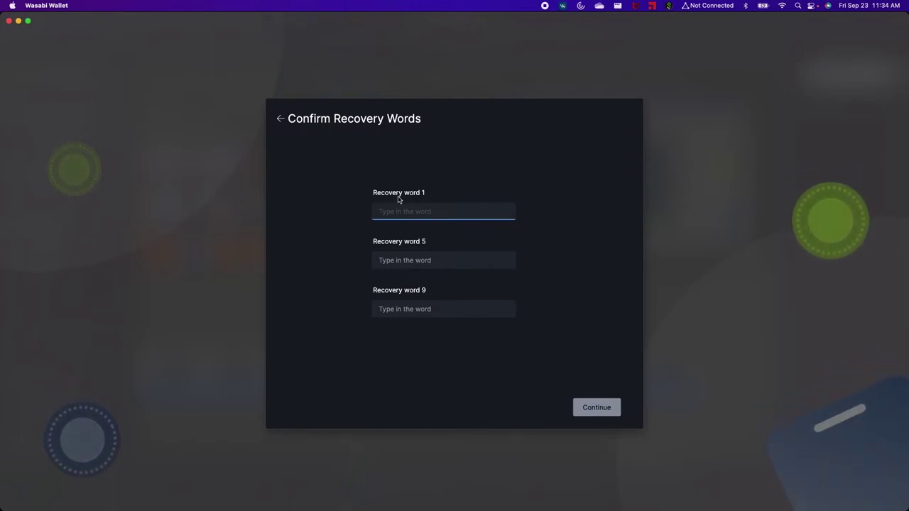
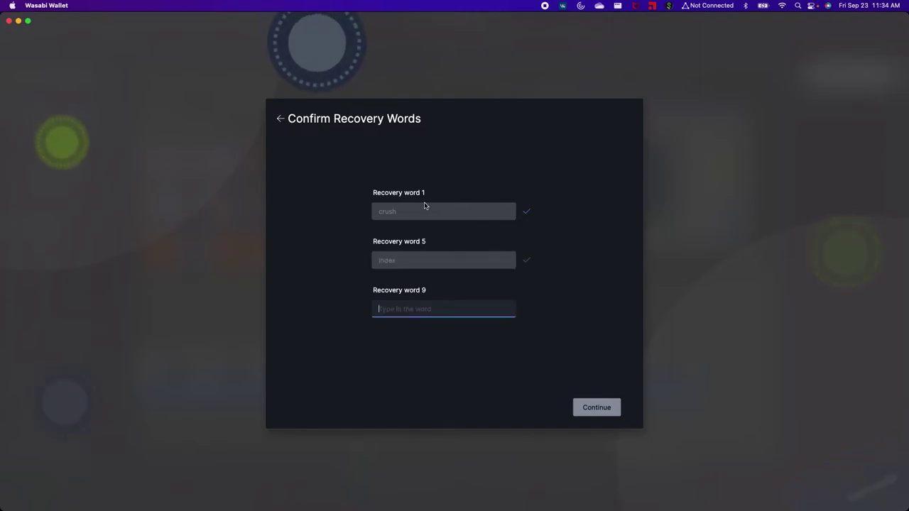
- Fill in recovery words 1, 5 and 9 and submit them
key(Return)
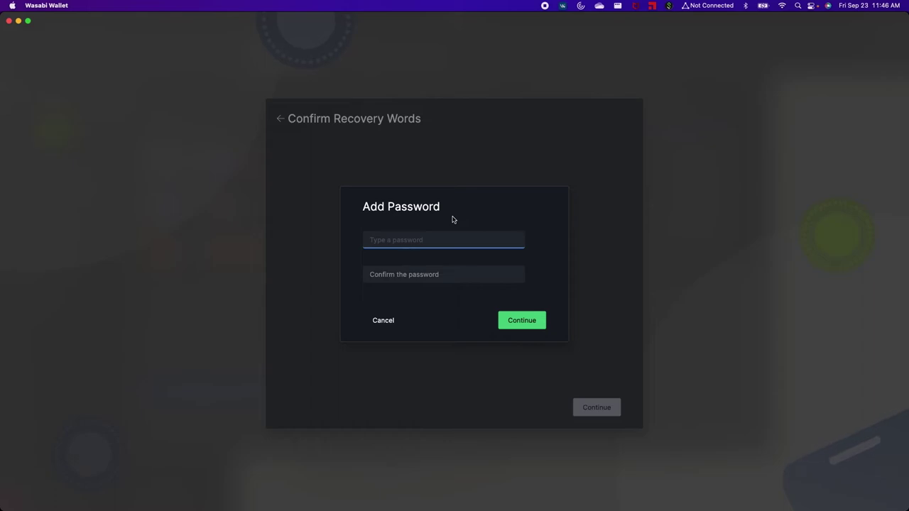
- Enter and confirm the wallet password, then keep the Maximize Speed coinjoin strategy
text(a)
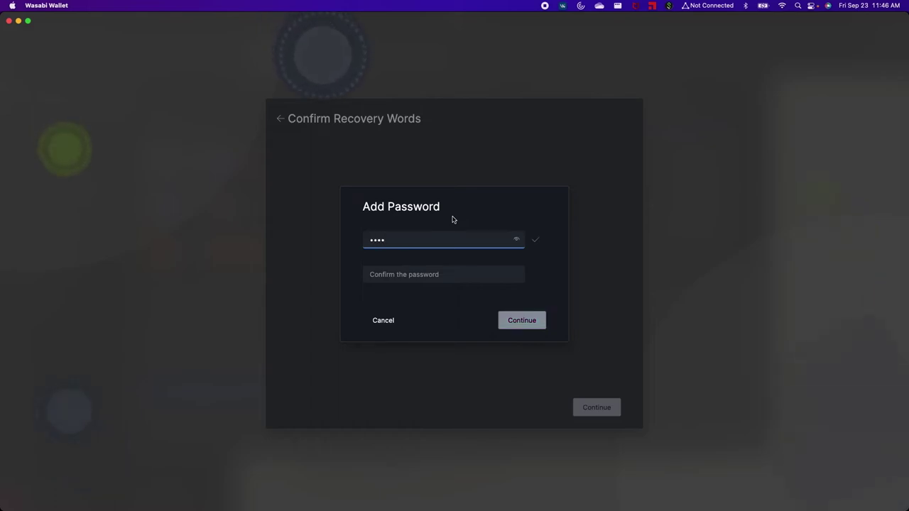
key(Tab)
text(aaa)
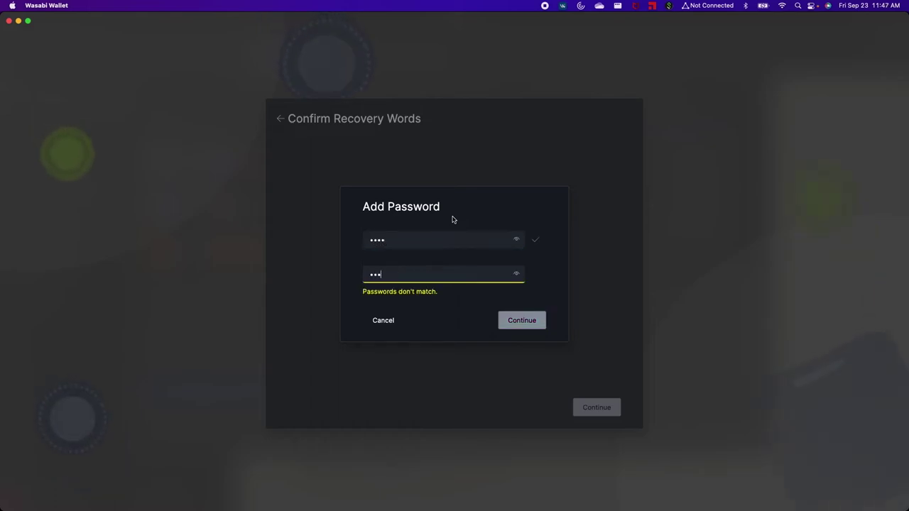
text(a)
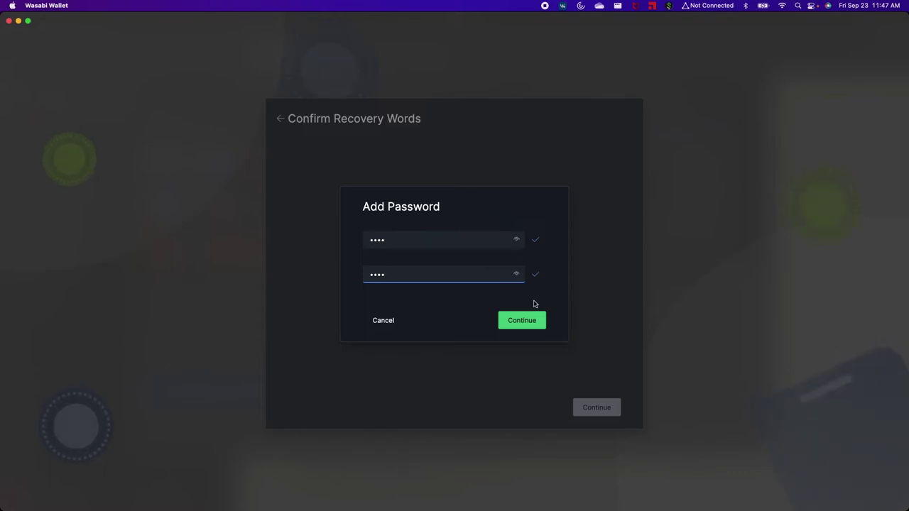
click(527, 326)
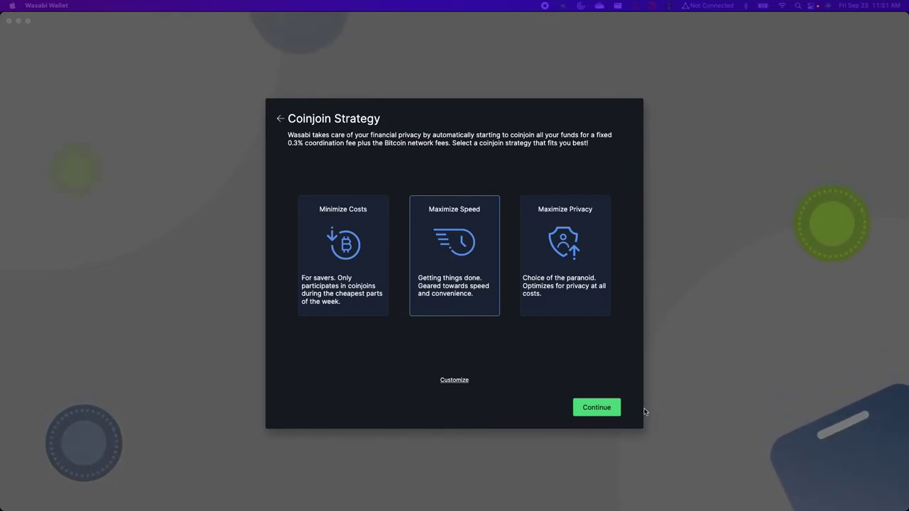
click(597, 408)
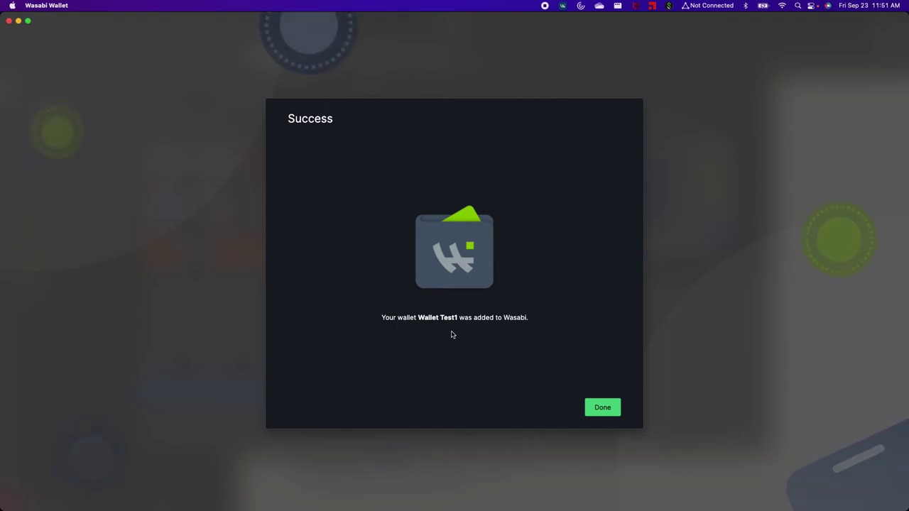
- Dismiss the success screen and unlock Wallet Test1 with its password
click(603, 409)
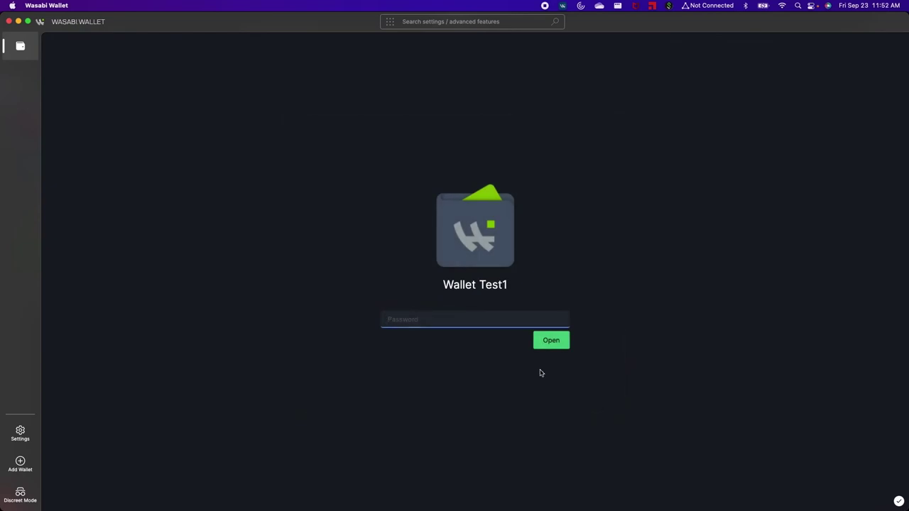
text(•••)
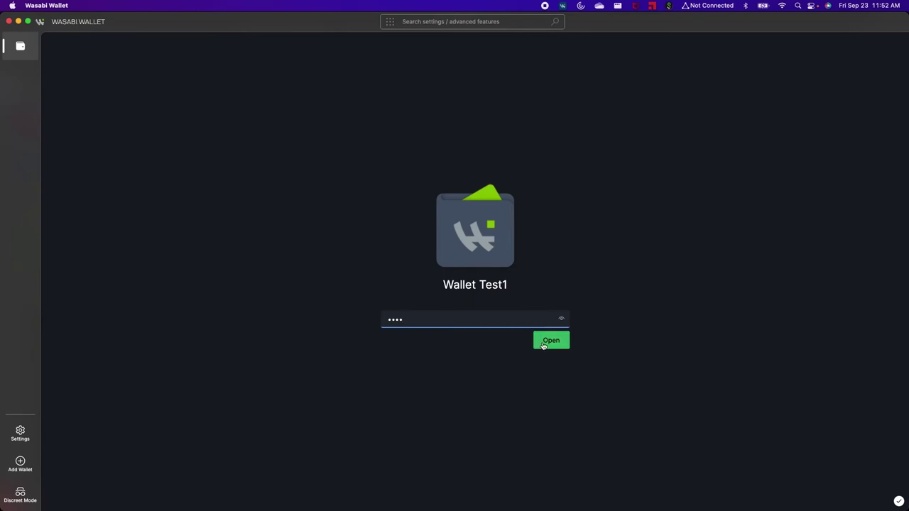
text(•)
click(550, 341)
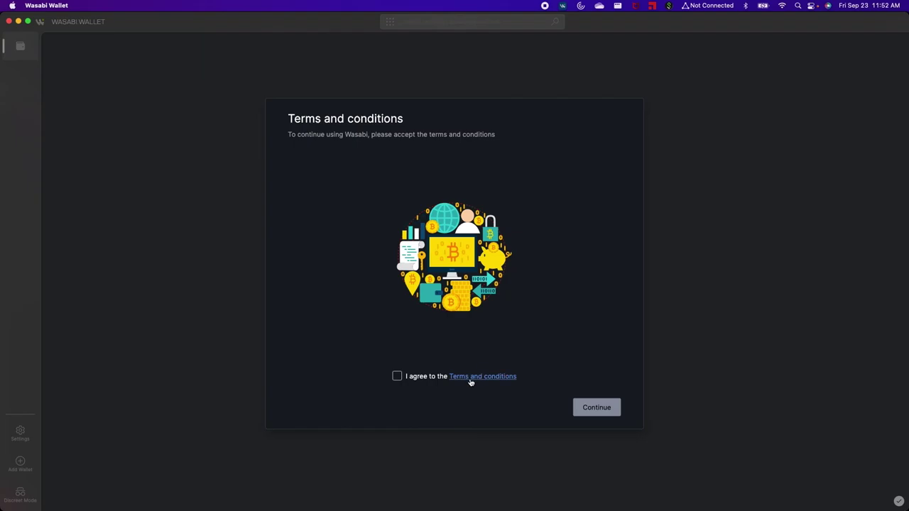
- Tick the 'I agree to the Terms and conditions' checkbox
click(397, 376)
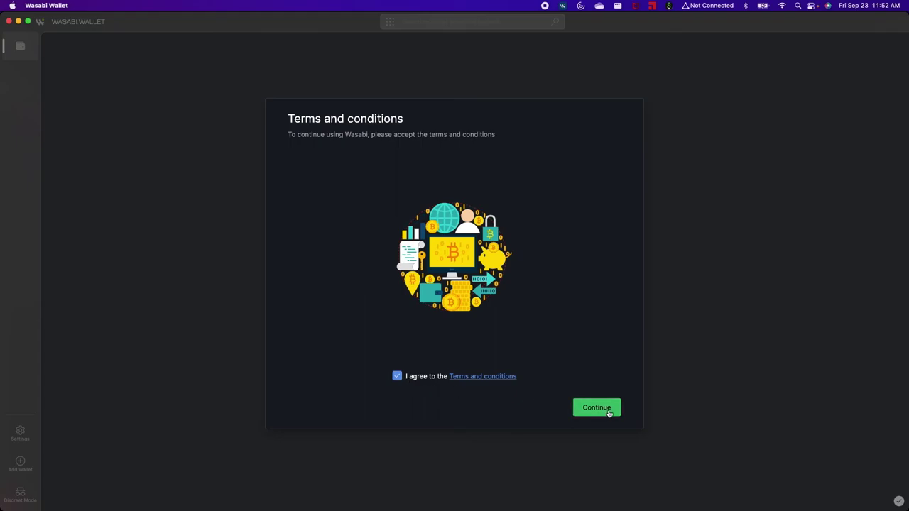